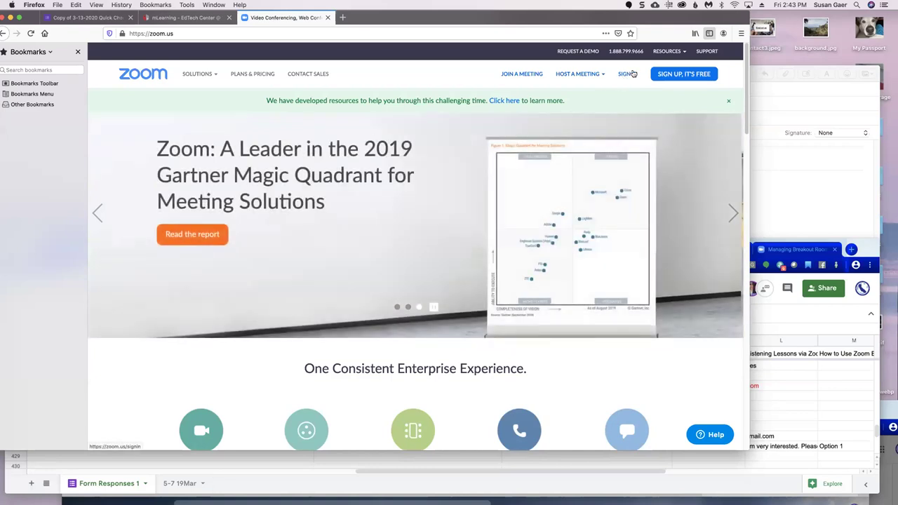
Open the free account sign-up page, then bring the Zoom desktop app to the front
{"action": "left_click", "coordinate": [686, 75]}
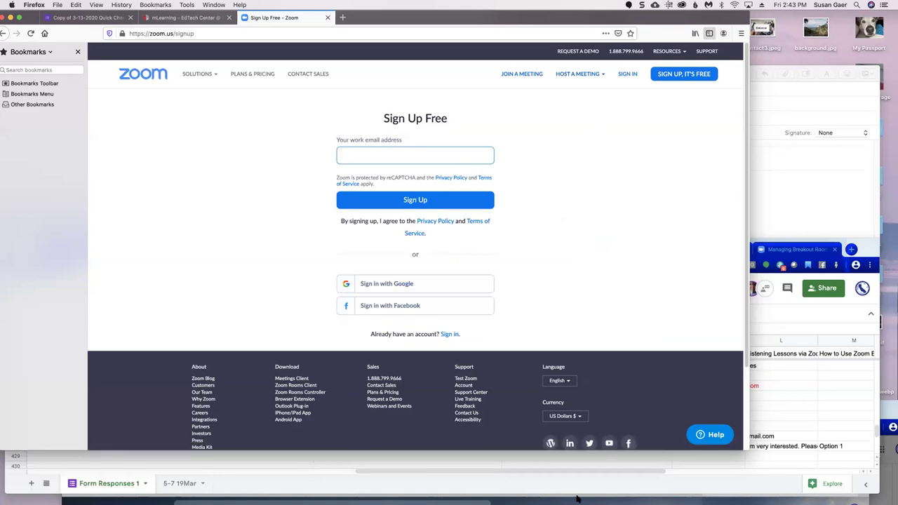
{"action": "mouse_move", "coordinate": [577, 498]}
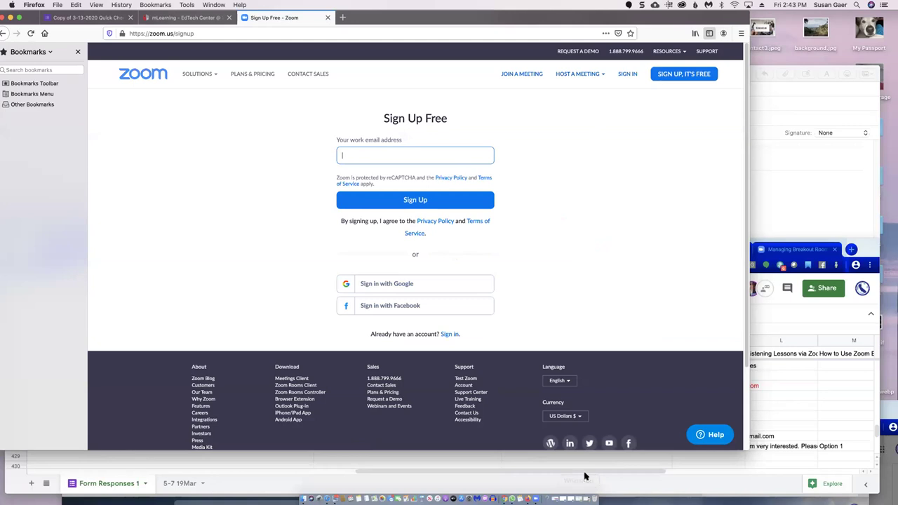
{"action": "left_click", "coordinate": [536, 499]}
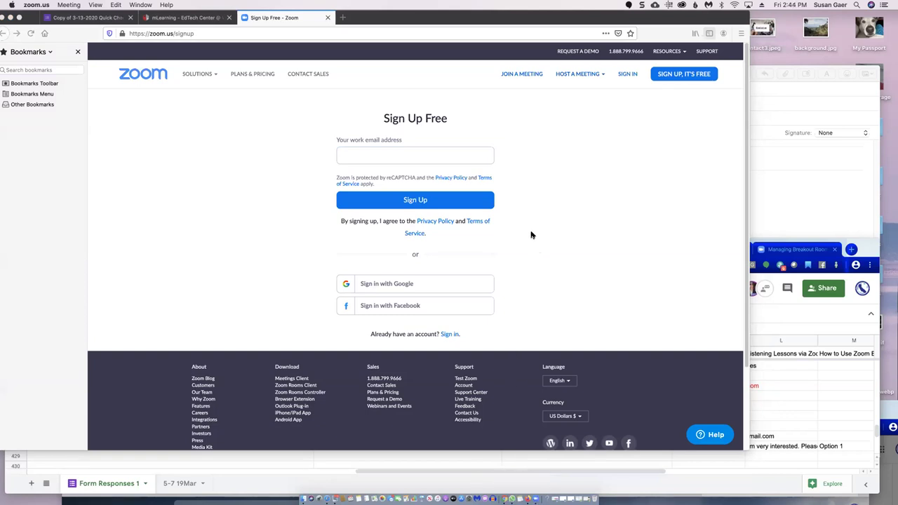
Sign in to the Zoom website through Google, using the host's personal Gmail account
{"action": "left_click", "coordinate": [627, 74]}
{"action": "left_click", "coordinate": [627, 74]}
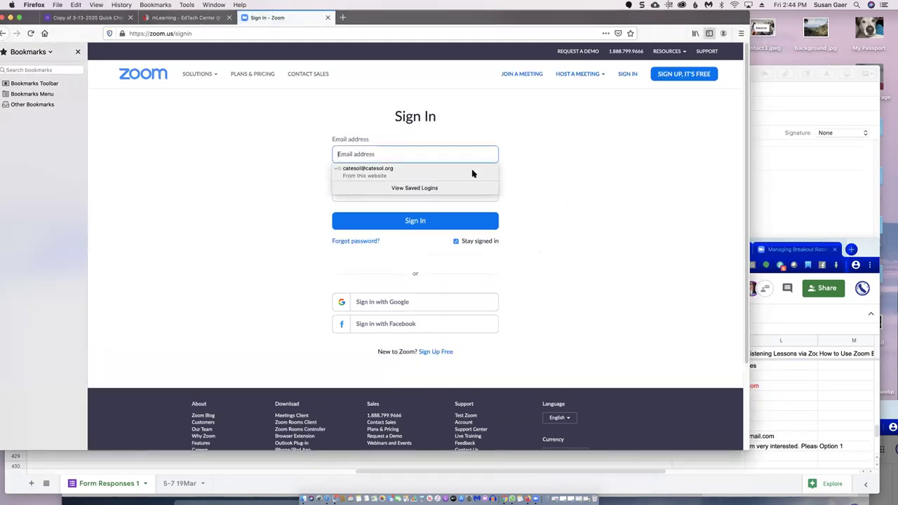
{"action": "left_click", "coordinate": [474, 154]}
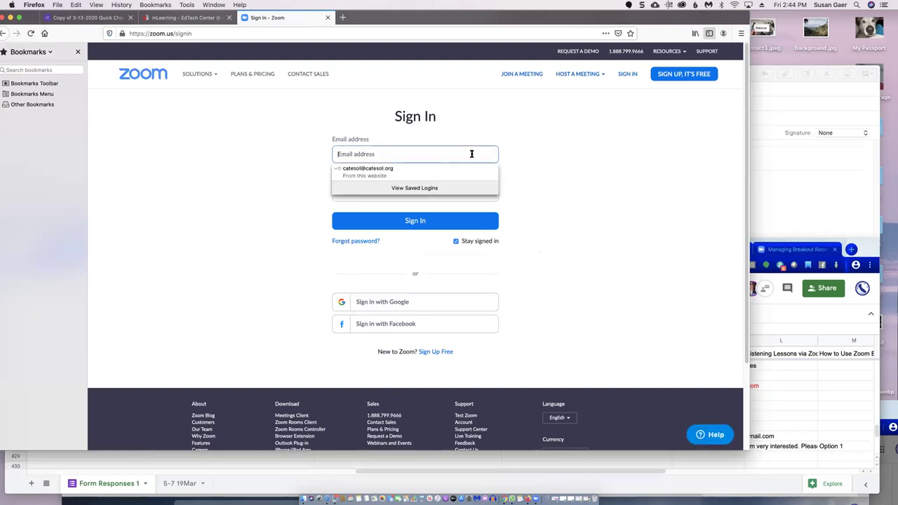
{"action": "left_click", "coordinate": [420, 307]}
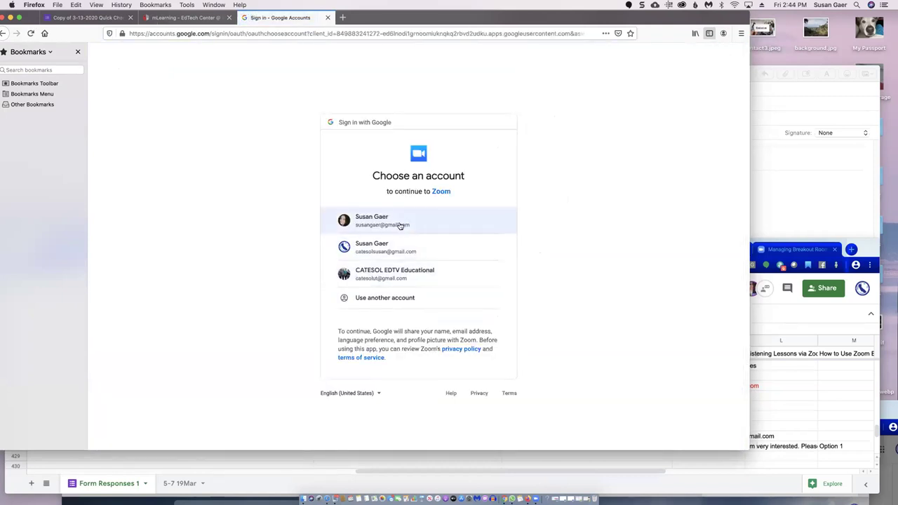
{"action": "left_click", "coordinate": [399, 224]}
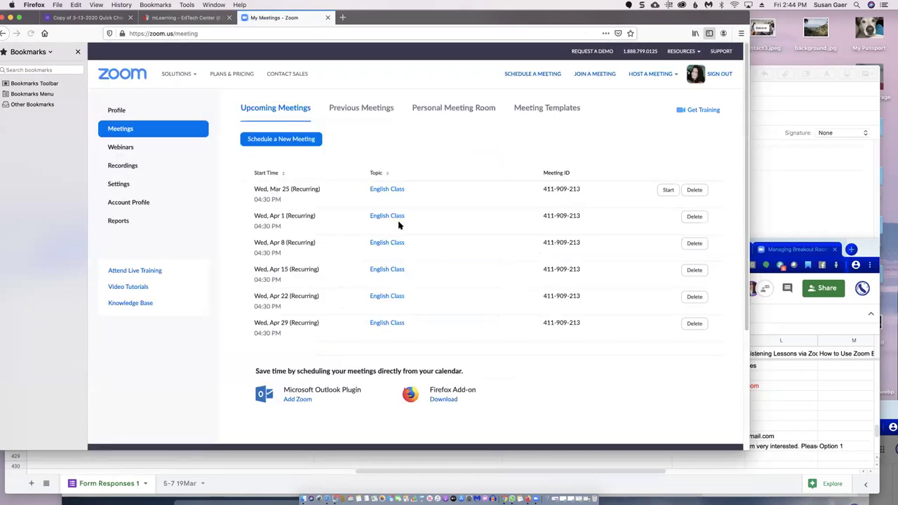
Start scheduling a new meeting and set its topic to the host's first name in possessive form followed by "English Class"
{"action": "left_click", "coordinate": [293, 139]}
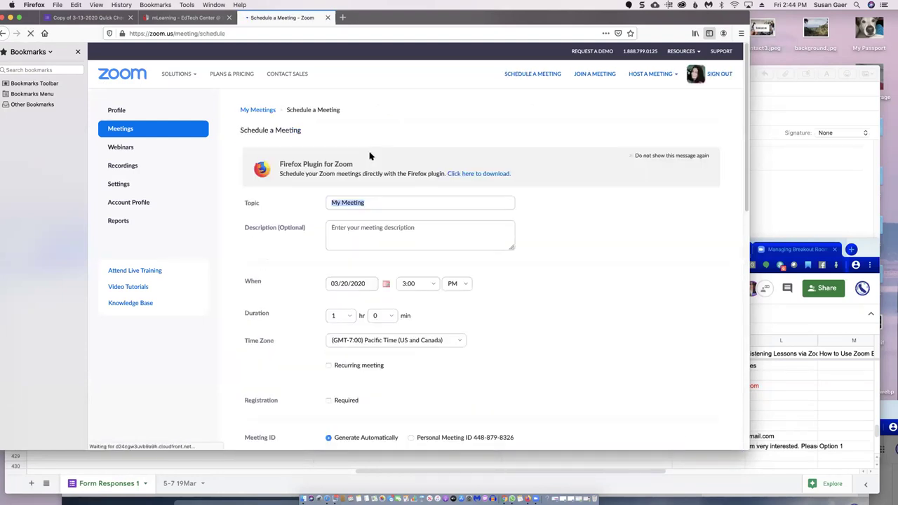
{"action": "type", "text": "My"}
{"action": "left_click_drag", "start_coordinate": [377, 202], "coordinate": [302, 195]}
{"action": "type", "text": "My English"}
{"action": "key", "text": "BackSpace"}
{"action": "key", "text": "BackSpace"}
{"action": "key", "text": "BackSpace"}
{"action": "key", "text": "BackSpace"}
{"action": "key", "text": "BackSpace"}
{"action": "key", "text": "BackSpace"}
{"action": "key", "text": "BackSpace"}
{"action": "key", "text": "BackSpace"}
{"action": "key", "text": "BackSpace"}
{"action": "key", "text": "BackSpace"}
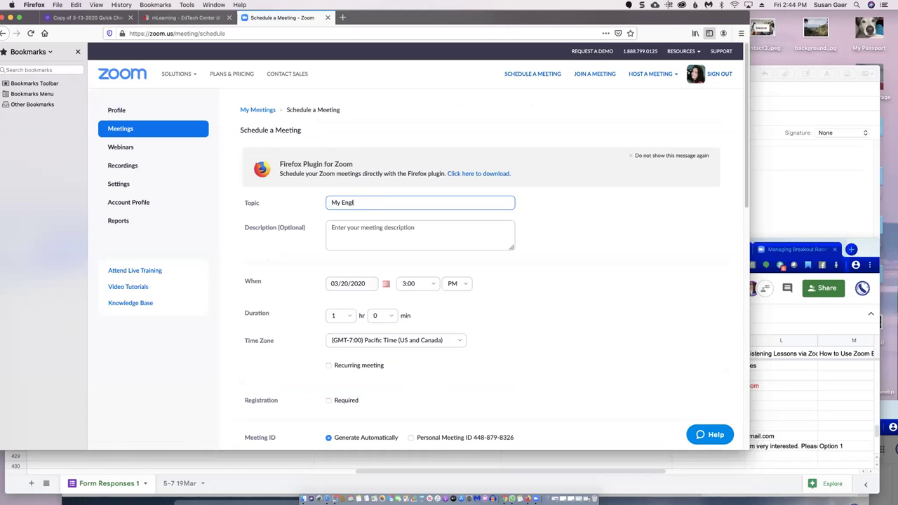
{"action": "type", "text": "Susan's English Class"}
Enter the meeting description "Classroom meeting" and set the meeting date to 03/27/2020
{"action": "left_click", "coordinate": [344, 227]}
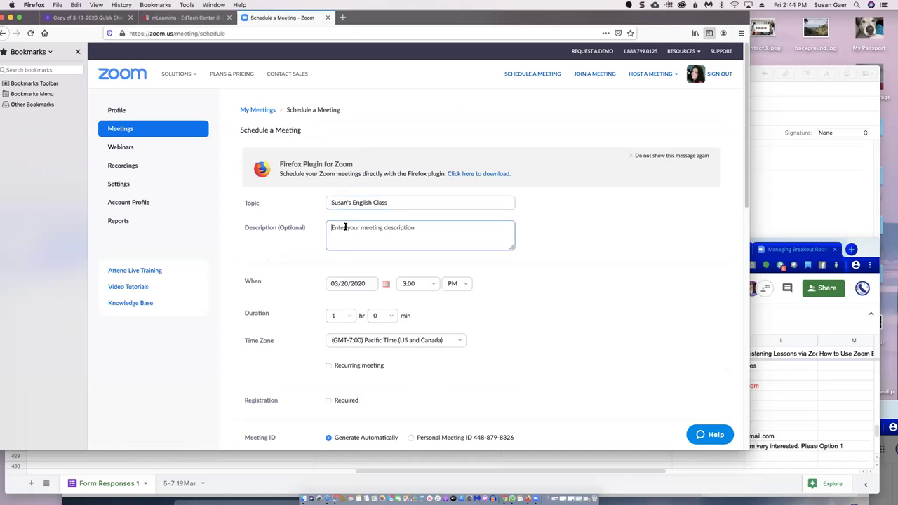
{"action": "type", "text": "Classroom meeting"}
{"action": "left_click", "coordinate": [386, 284]}
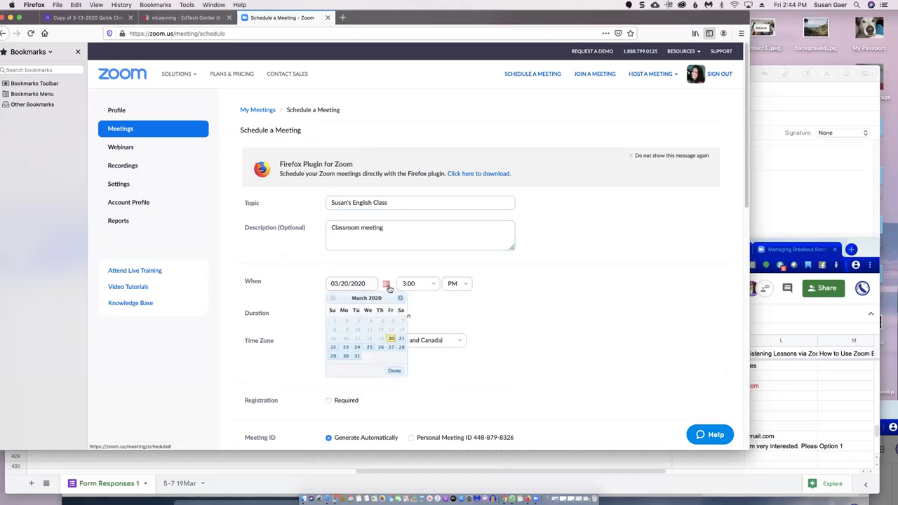
{"action": "left_click", "coordinate": [390, 348]}
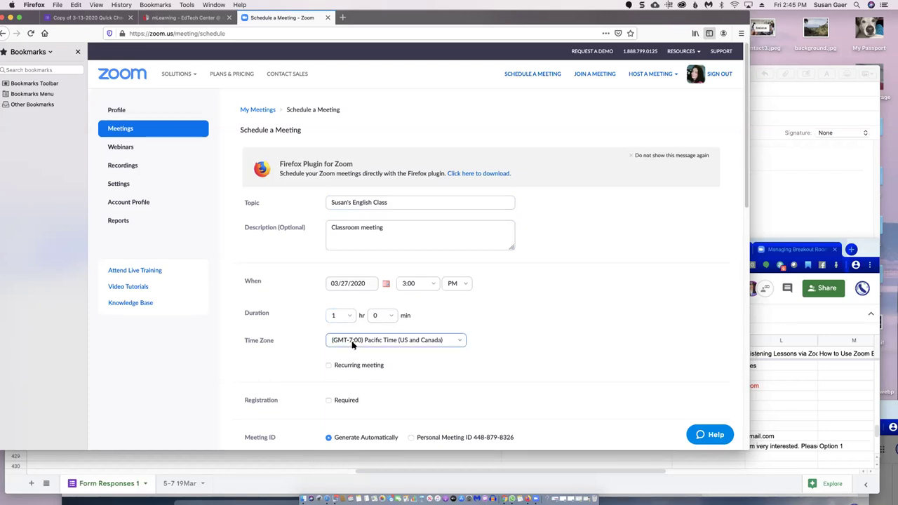
Make the meeting use the Personal Meeting ID instead of an automatically generated one, and highlight that option's text
{"action": "scroll", "coordinate": [353, 342], "scroll_direction": "down", "scroll_amount": 1}
{"action": "scroll", "coordinate": [353, 344], "scroll_direction": "down", "scroll_amount": 4}
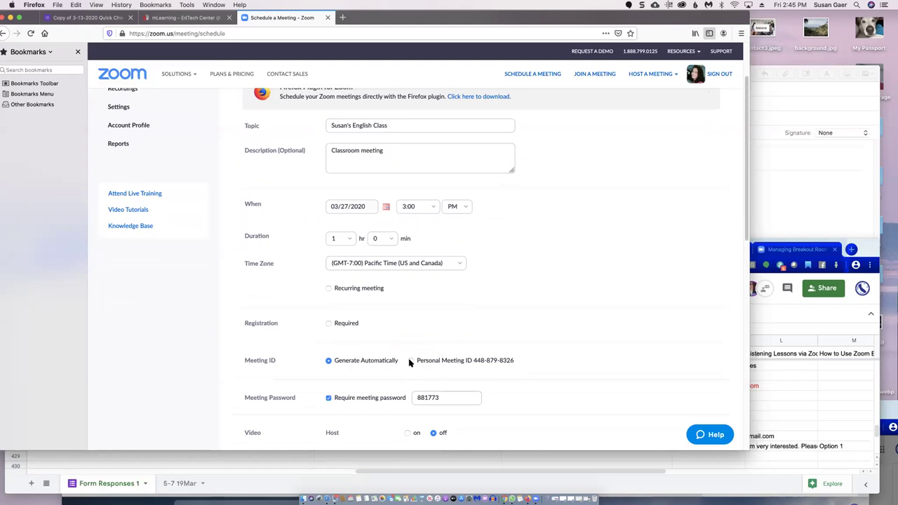
{"action": "left_click", "coordinate": [411, 361]}
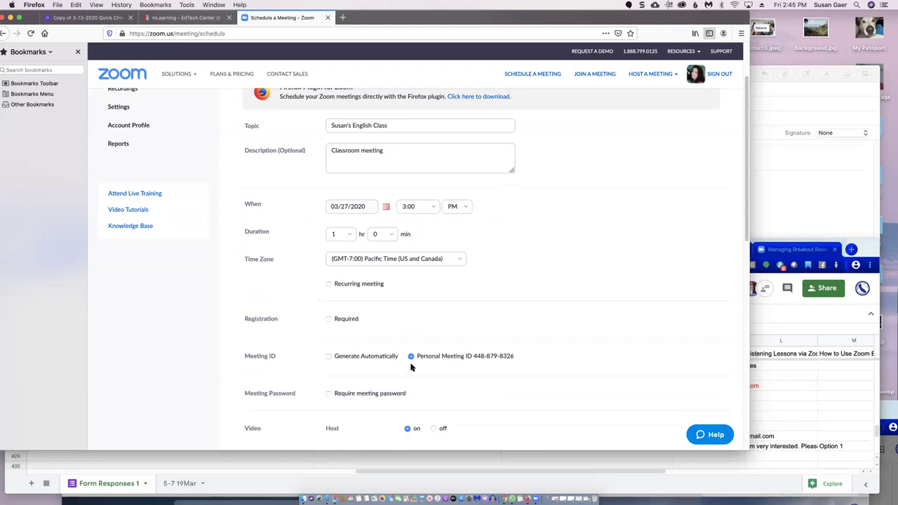
{"action": "left_click_drag", "start_coordinate": [515, 356], "coordinate": [416, 356]}
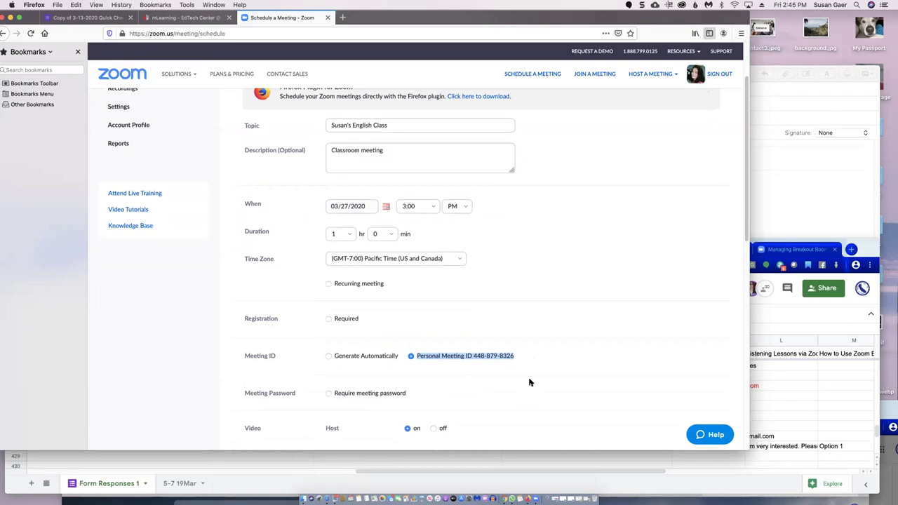
Set the meeting's video to on for the host and off for participants
{"action": "scroll", "coordinate": [530, 382], "scroll_direction": "down", "scroll_amount": 2}
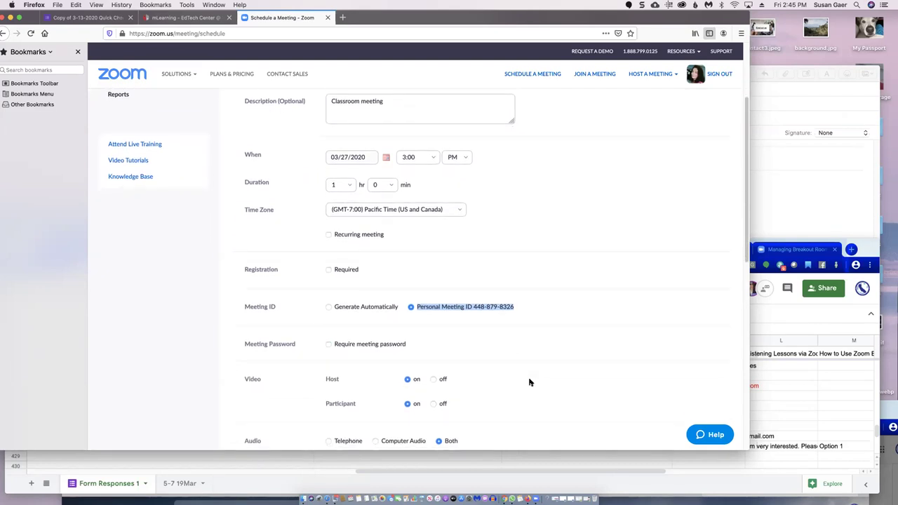
{"action": "scroll", "coordinate": [529, 378], "scroll_direction": "down", "scroll_amount": 1}
{"action": "left_click", "coordinate": [433, 358]}
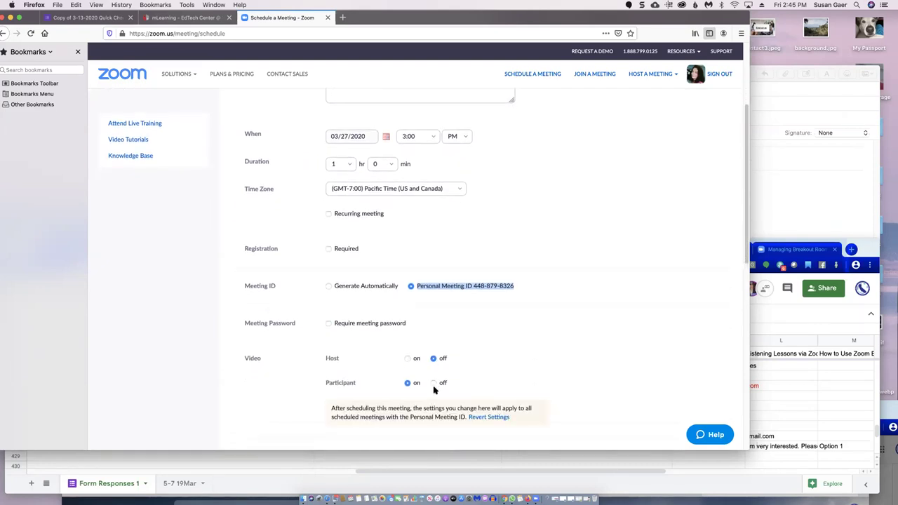
{"action": "left_click", "coordinate": [434, 383]}
{"action": "scroll", "coordinate": [498, 377], "scroll_direction": "down", "scroll_amount": 2}
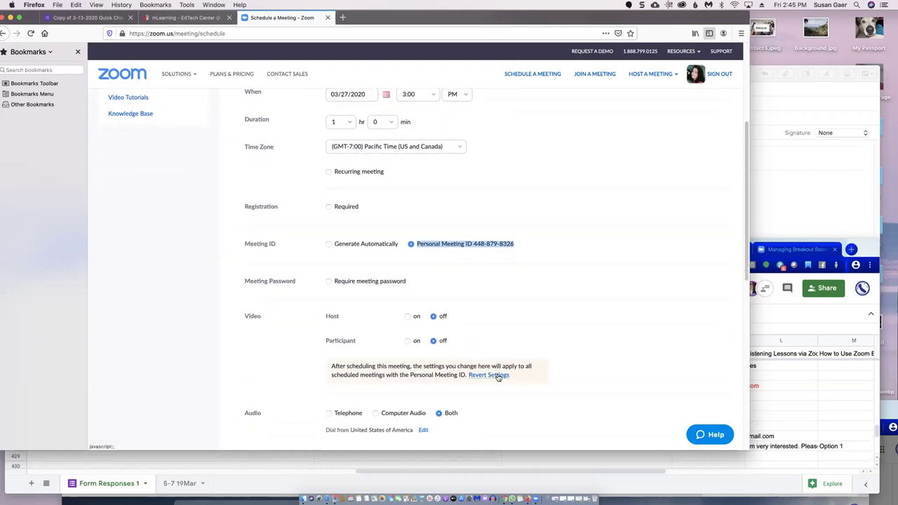
{"action": "left_click", "coordinate": [407, 316]}
{"action": "scroll", "coordinate": [488, 416], "scroll_direction": "down", "scroll_amount": 1}
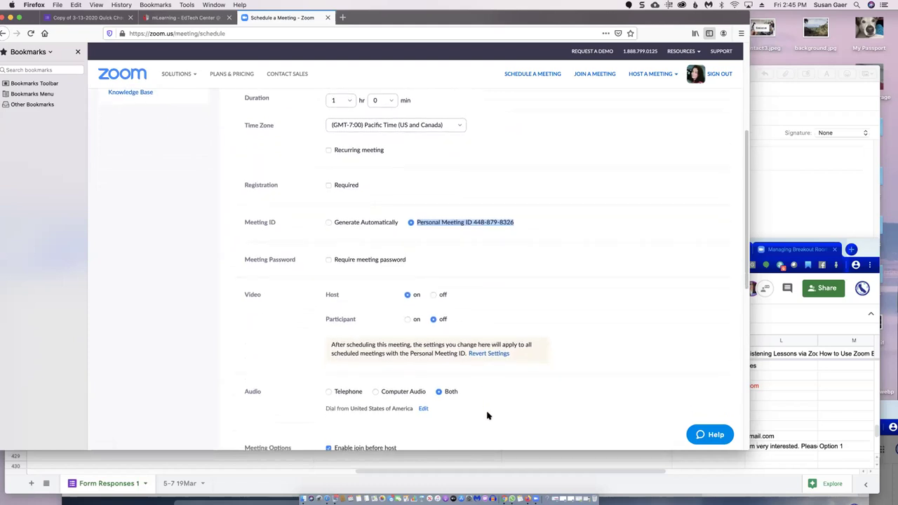
Review the meeting's audio, meeting options and alternative hosts settings, as well as its date, time and ID settings
{"action": "scroll", "coordinate": [488, 417], "scroll_direction": "down", "scroll_amount": 2}
{"action": "scroll", "coordinate": [488, 416], "scroll_direction": "down", "scroll_amount": 2}
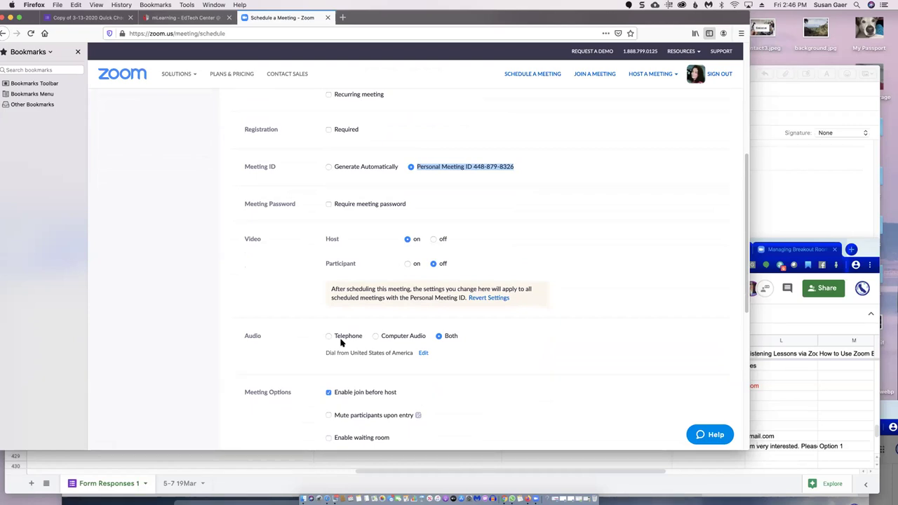
{"action": "scroll", "coordinate": [449, 401], "scroll_direction": "down", "scroll_amount": 2}
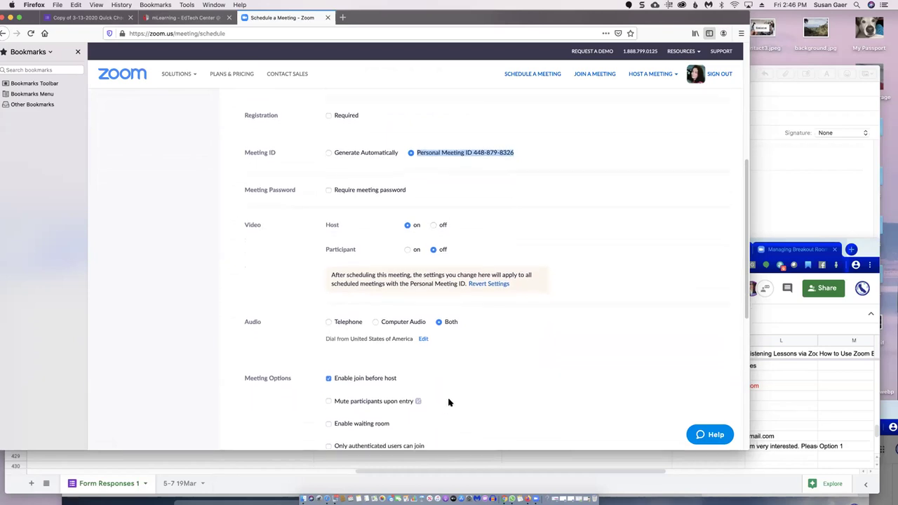
{"action": "scroll", "coordinate": [447, 401], "scroll_direction": "down", "scroll_amount": 5}
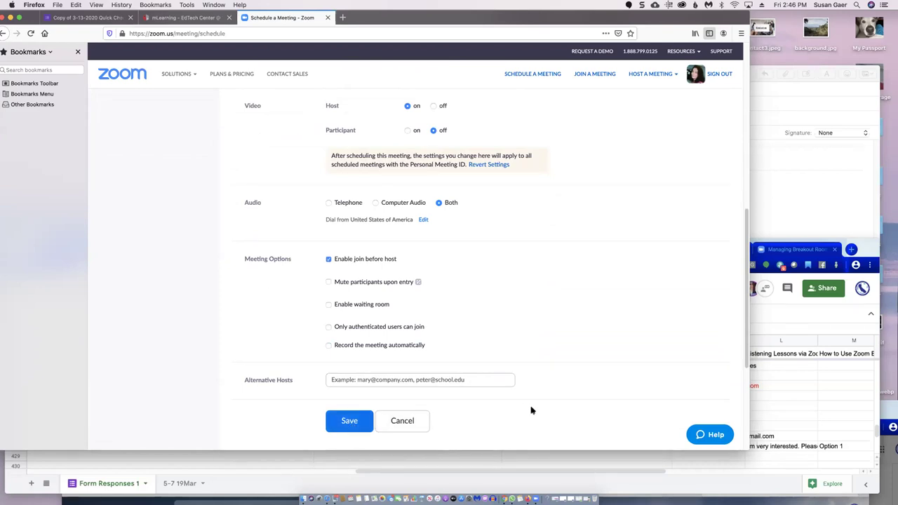
{"action": "scroll", "coordinate": [532, 411], "scroll_direction": "up", "scroll_amount": 6}
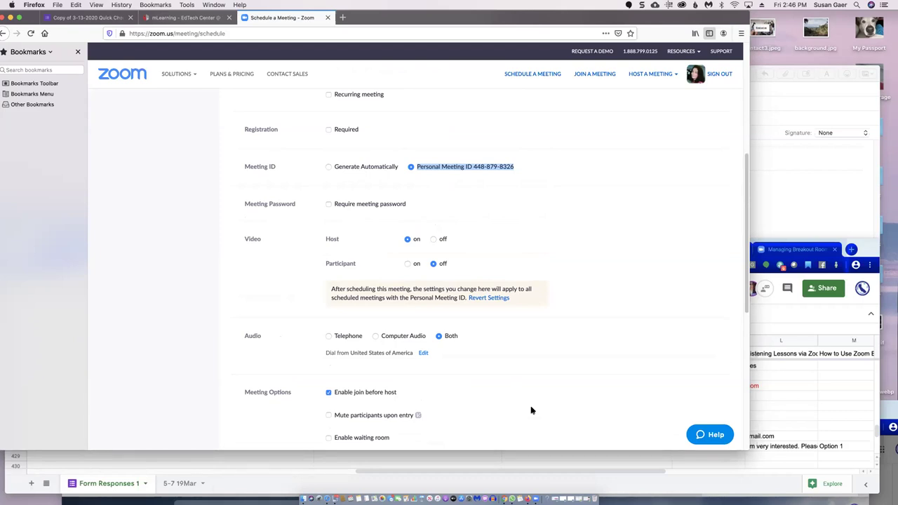
{"action": "scroll", "coordinate": [531, 411], "scroll_direction": "up", "scroll_amount": 3}
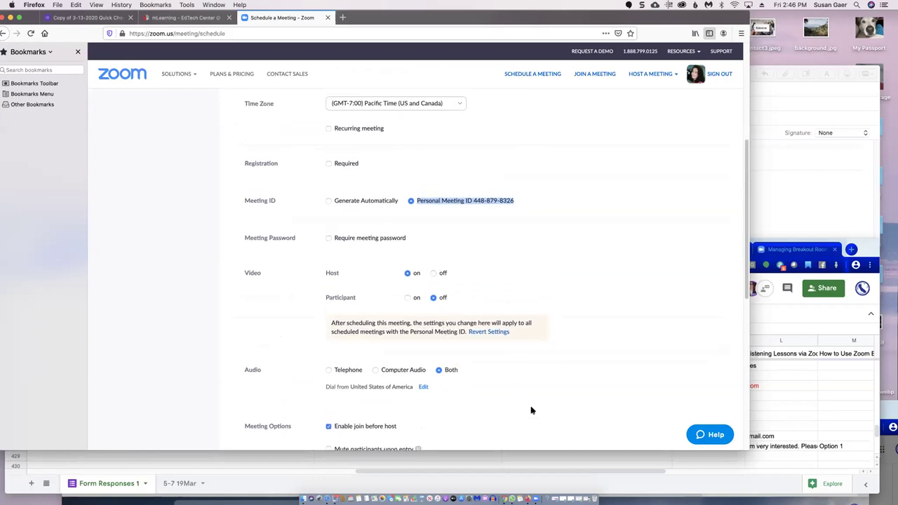
{"action": "scroll", "coordinate": [531, 410], "scroll_direction": "up", "scroll_amount": 5}
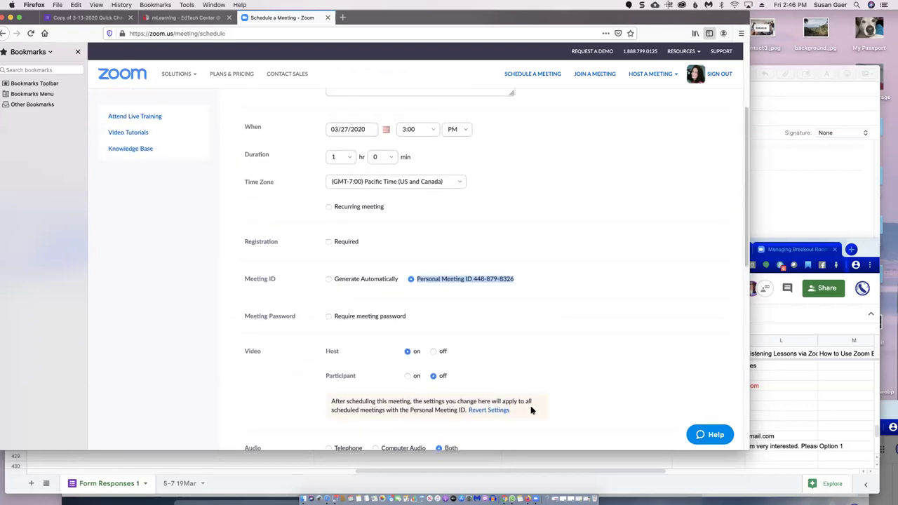
{"action": "scroll", "coordinate": [531, 411], "scroll_direction": "up", "scroll_amount": 2}
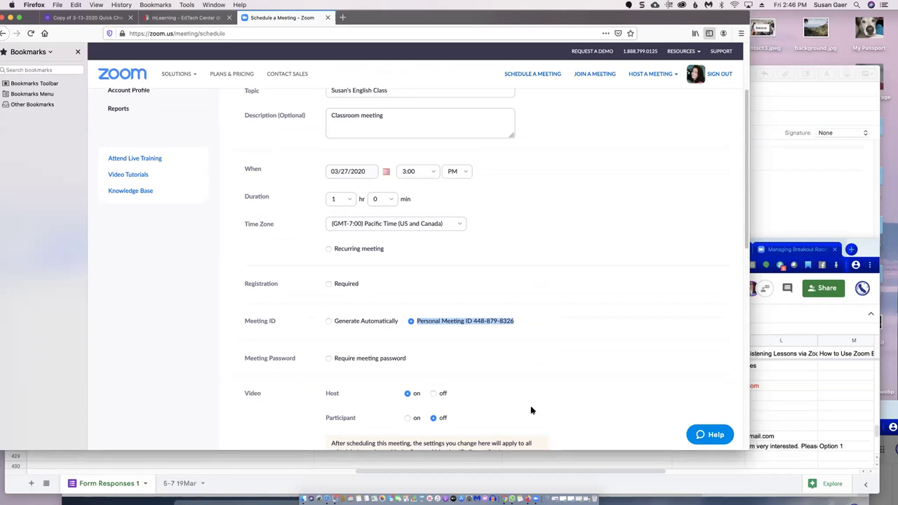
{"action": "scroll", "coordinate": [531, 410], "scroll_direction": "up", "scroll_amount": 1}
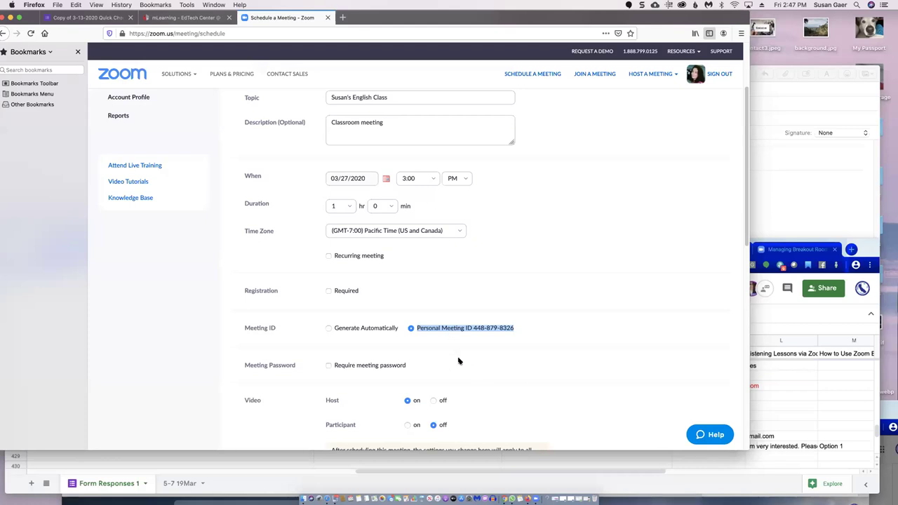
{"action": "scroll", "coordinate": [458, 361], "scroll_direction": "down", "scroll_amount": 1}
{"action": "scroll", "coordinate": [458, 361], "scroll_direction": "down", "scroll_amount": 10}
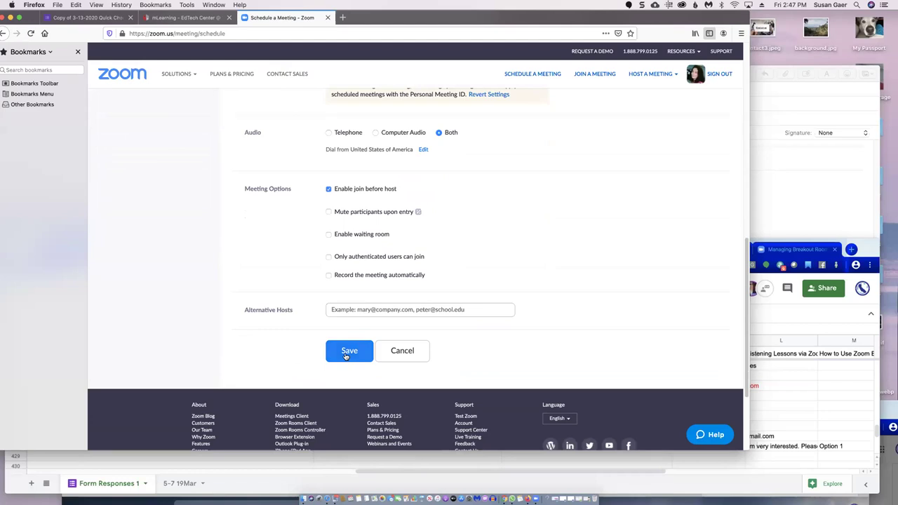
Go to Google Calendar at calendar.google.com in the current browser tab
{"action": "left_click", "coordinate": [387, 34]}
{"action": "type", "text": "caln"}
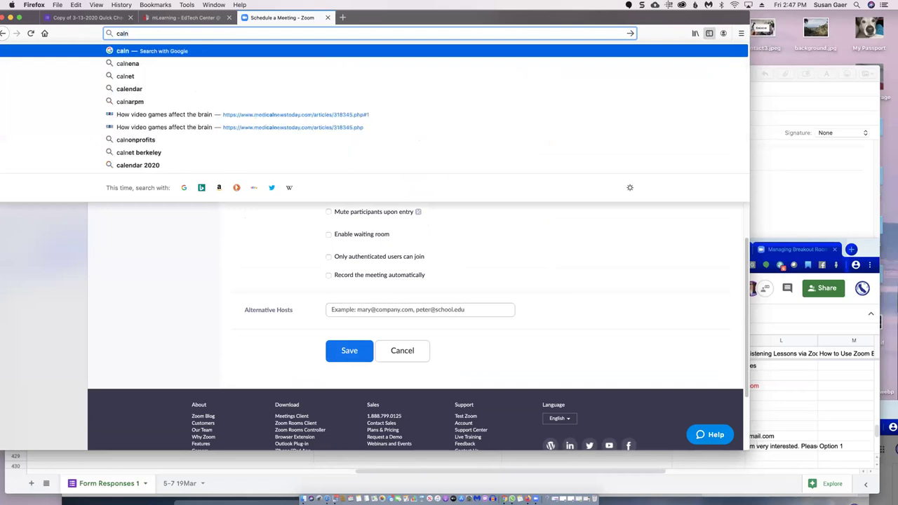
{"action": "key", "text": "BackSpace"}
{"action": "type", "text": "endar.google"}
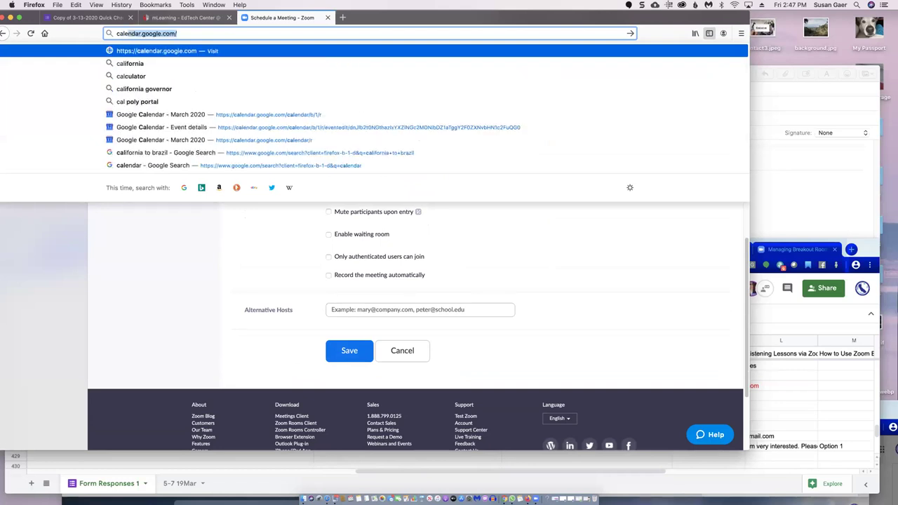
{"action": "type", "text": ".com"}
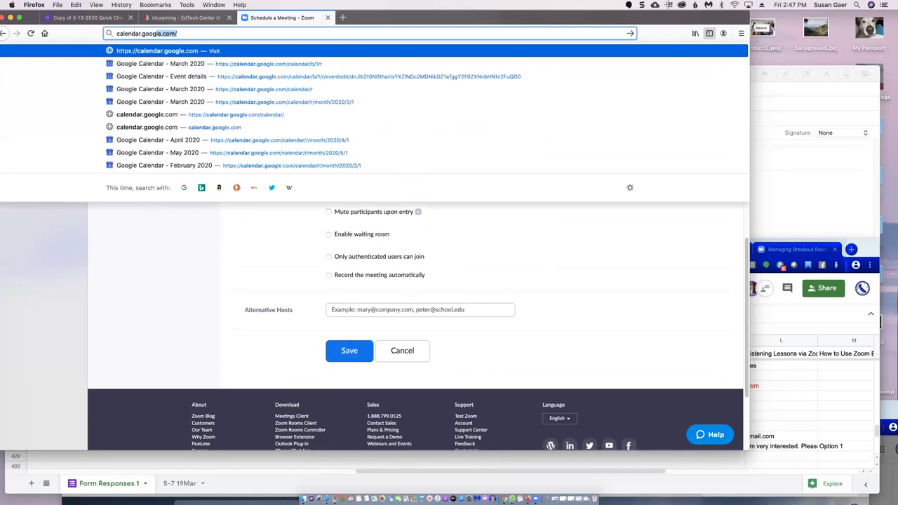
{"action": "key", "text": "Return"}
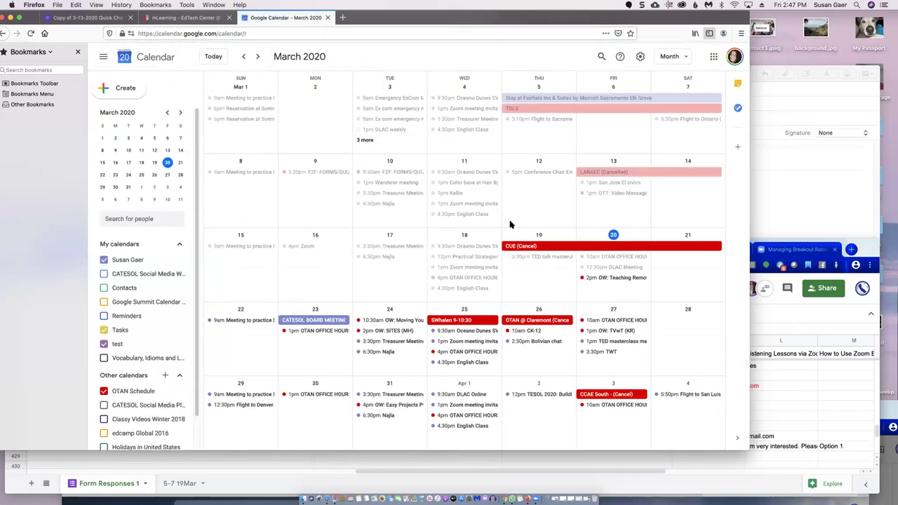
Open the CATESOL BOARD MEETING event on March 23 for editing and display the suggestions for adding guests
{"action": "left_click", "coordinate": [320, 320]}
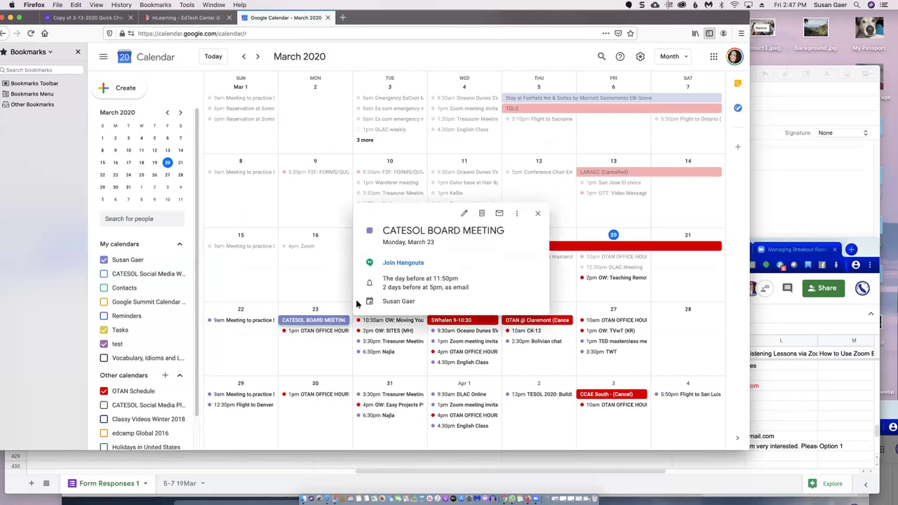
{"action": "left_click", "coordinate": [464, 214]}
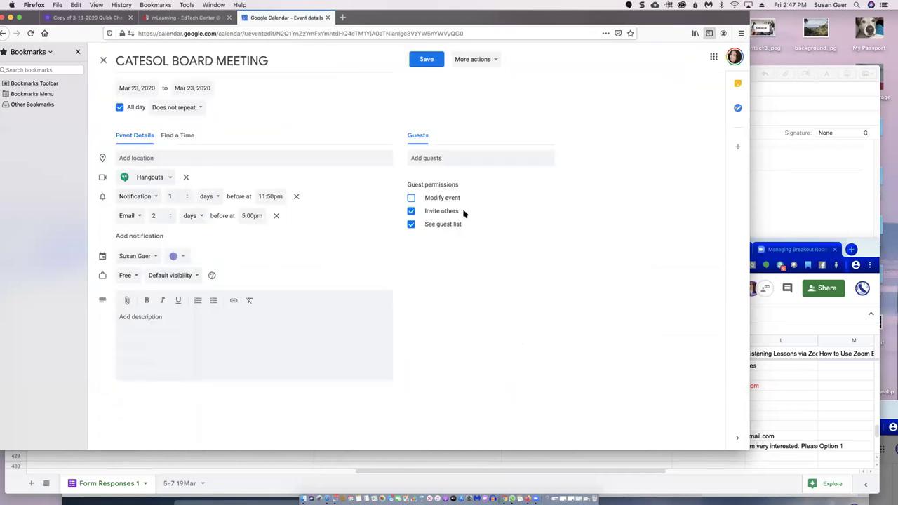
{"action": "left_click", "coordinate": [447, 158]}
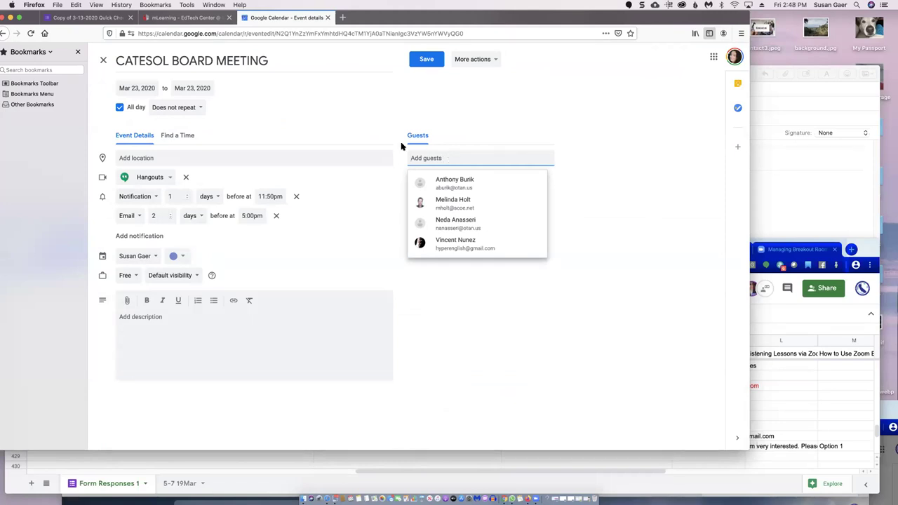
Close the CATESOL BOARD MEETING event without saving it, returning to the March 2020 calendar, and move the browser window aside
{"action": "left_click", "coordinate": [102, 63]}
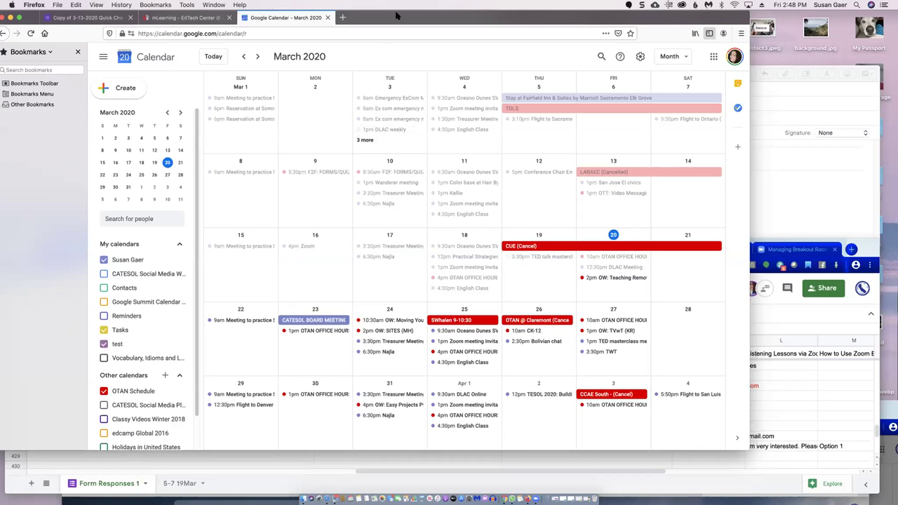
{"action": "left_click_drag", "start_coordinate": [396, 15], "coordinate": [418, 48]}
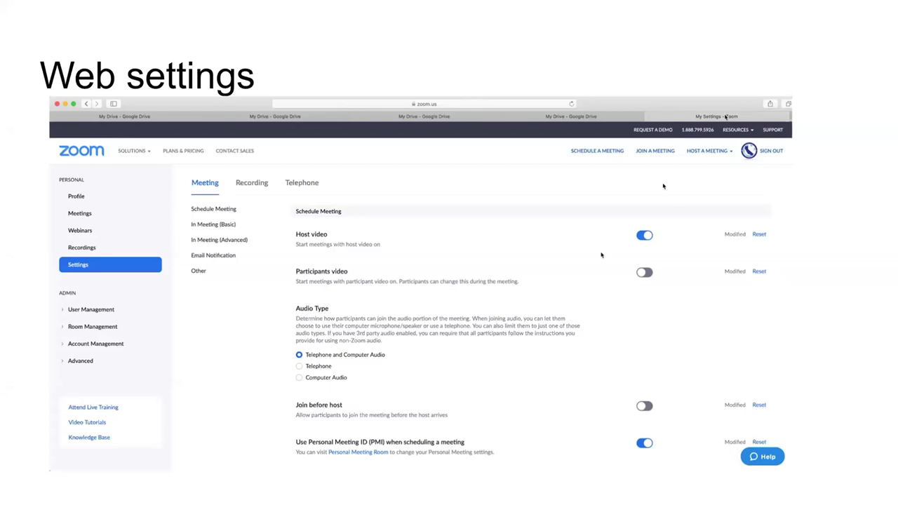
Switch to the Google Slides presentation and advance from the Web settings slide to slide 9 on teaching students to use the chat box
{"action": "mouse_move", "coordinate": [152, 494]}
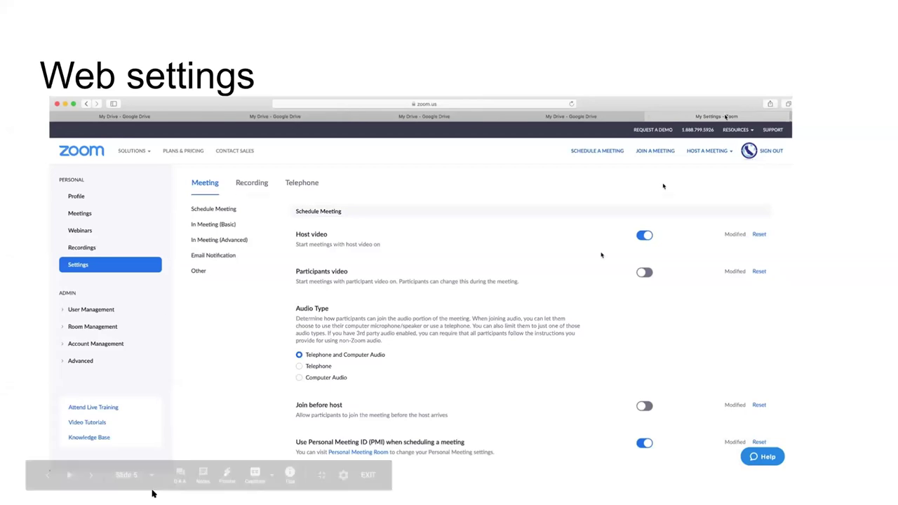
{"action": "left_click", "coordinate": [89, 476]}
{"action": "left_click", "coordinate": [90, 477]}
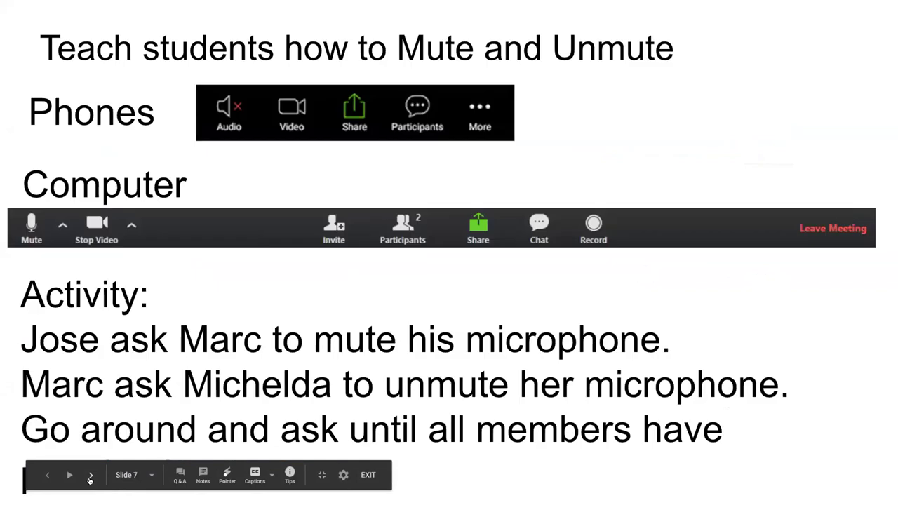
{"action": "left_click", "coordinate": [90, 477]}
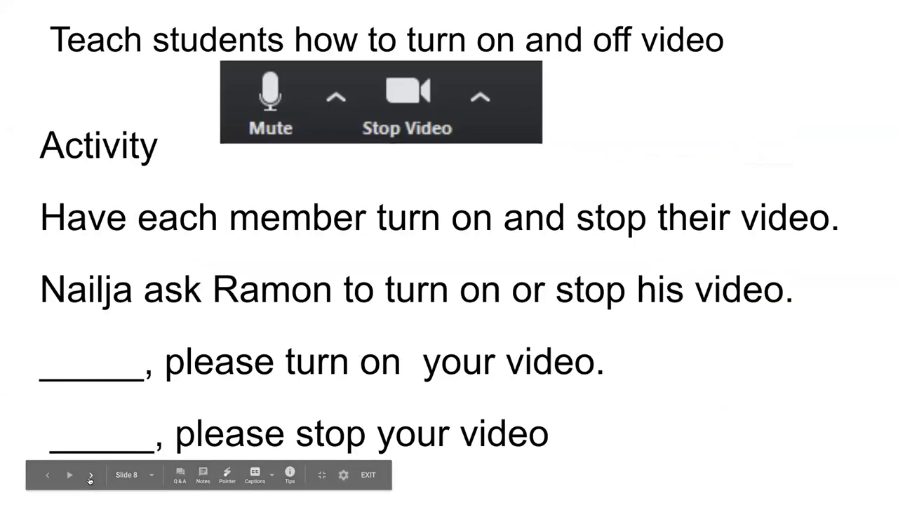
{"action": "mouse_move", "coordinate": [89, 481]}
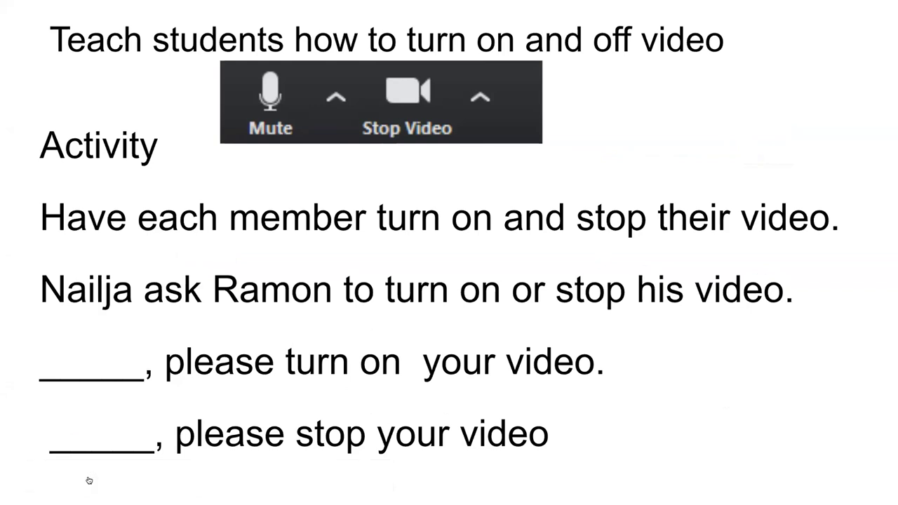
{"action": "left_click", "coordinate": [90, 475]}
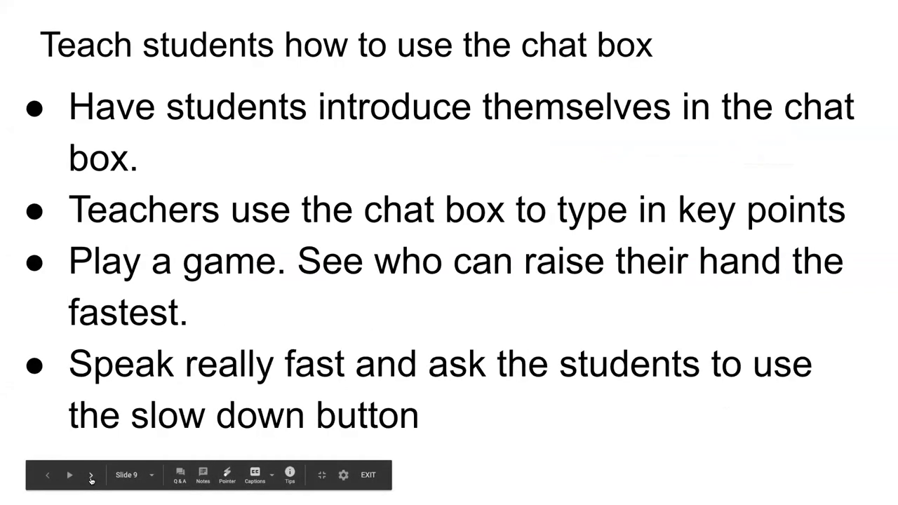